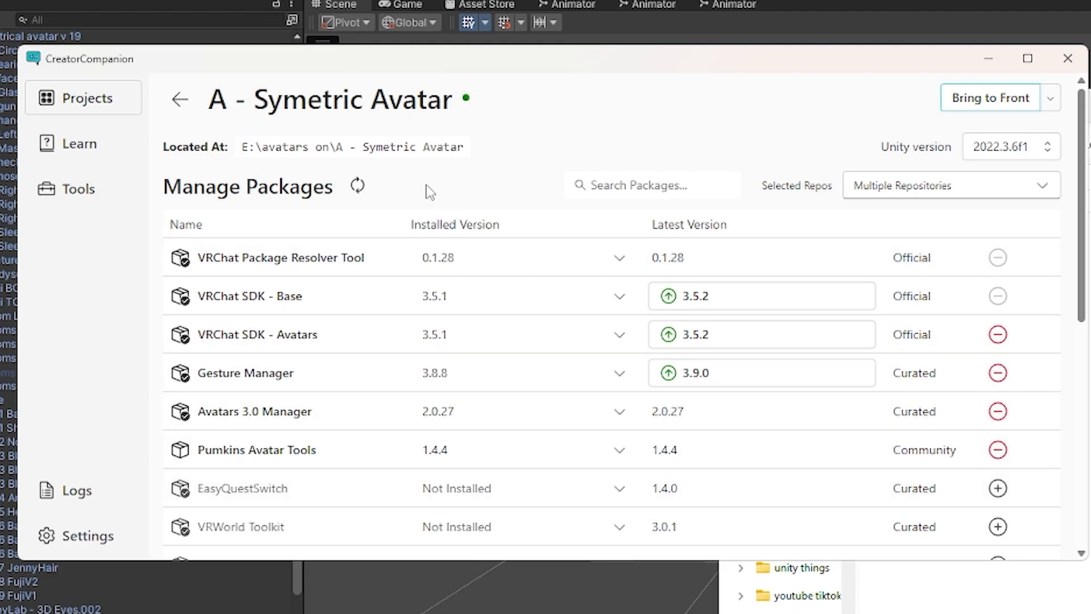
# - Import the complete GoLoco.v.1.8.3 Unity package into the avatar project and open the GoLoco folder inside GoGo
pyautogui.moveTo(246, 410)
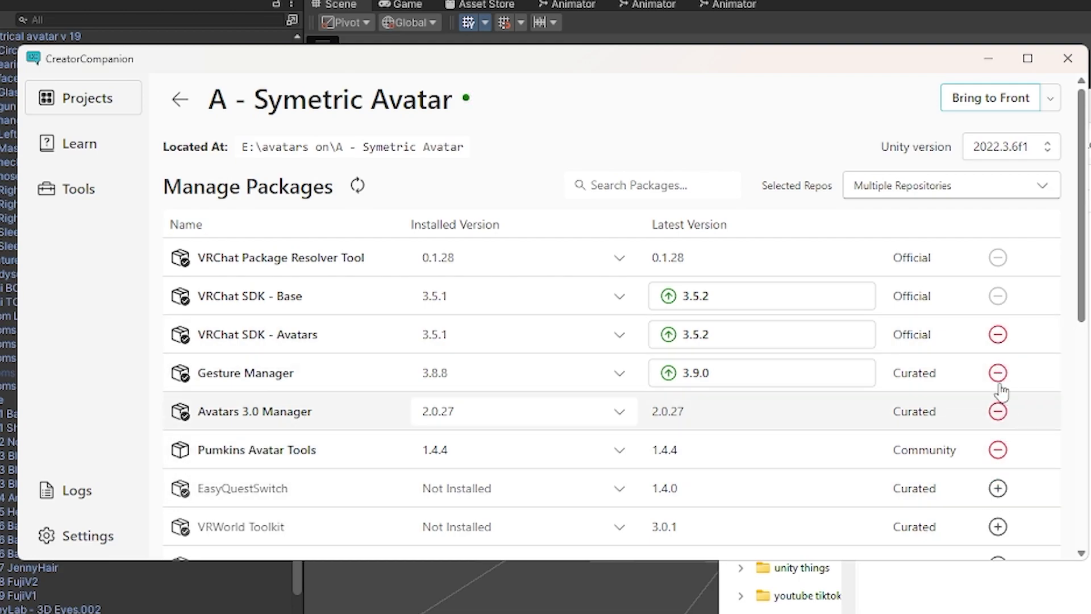
pyautogui.moveTo(355, 382)
pyautogui.click(988, 58)
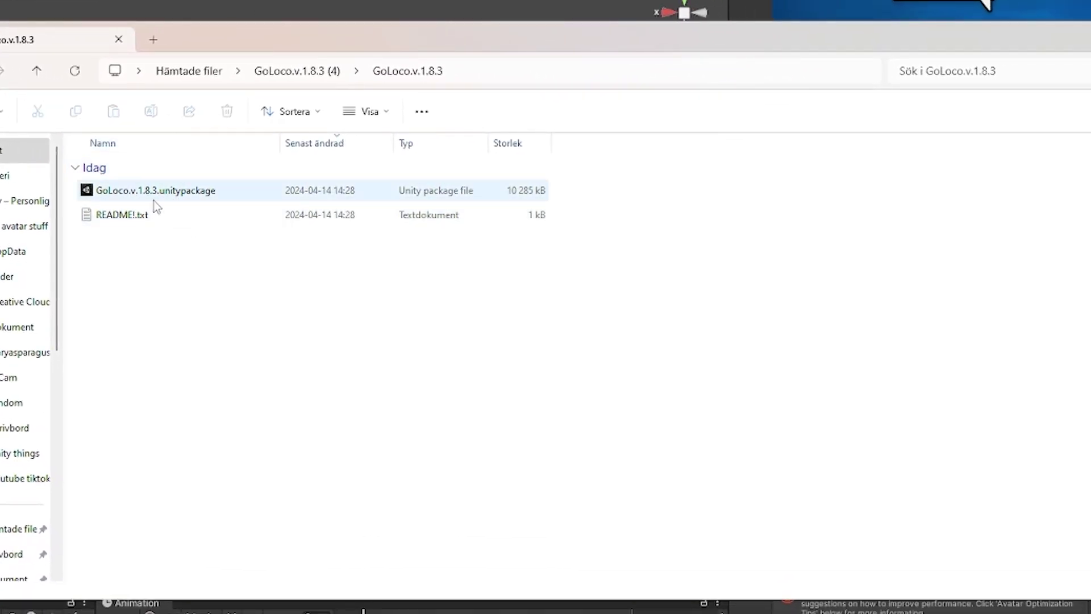
pyautogui.doubleClick(156, 196)
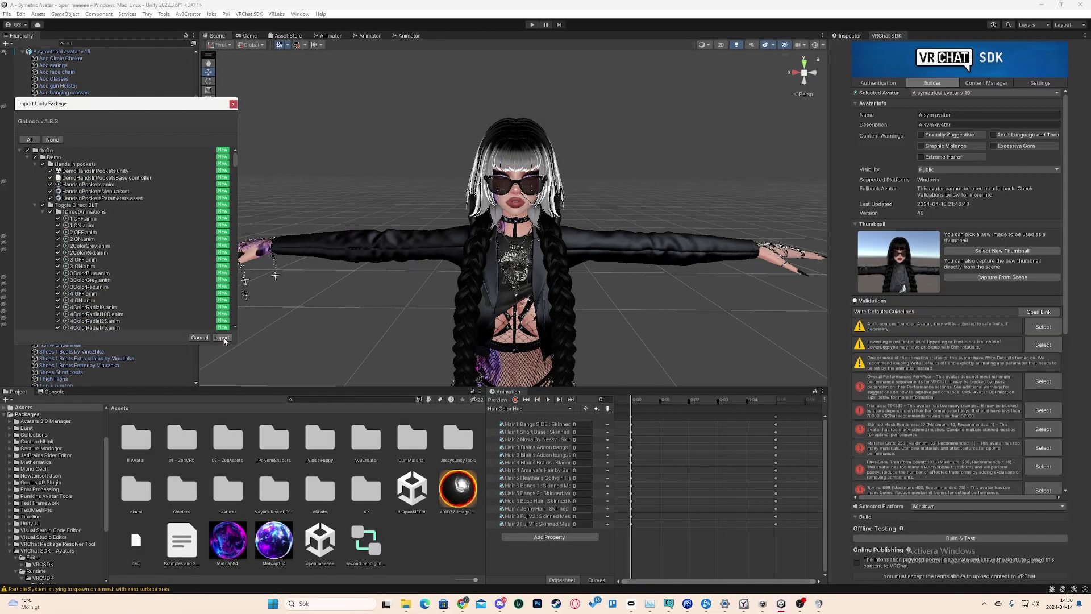
pyautogui.click(221, 337)
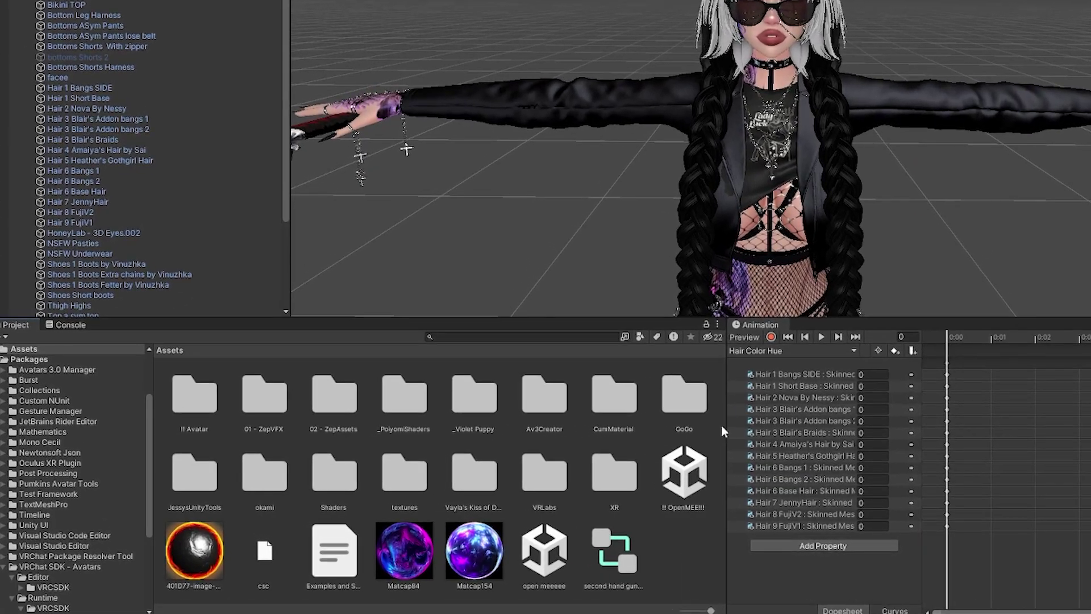
pyautogui.doubleClick(677, 399)
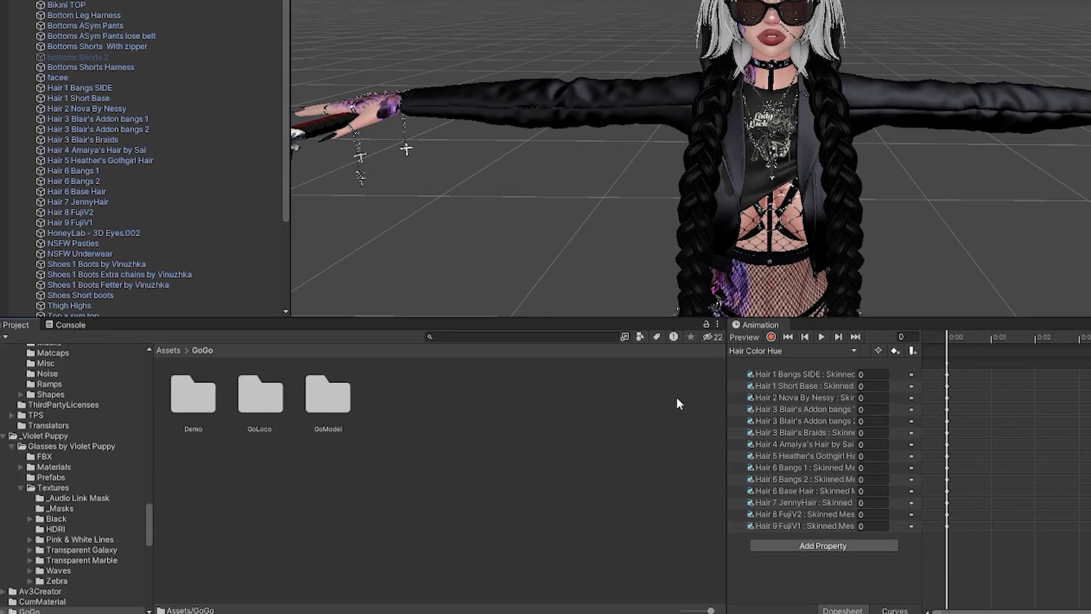
pyautogui.doubleClick(263, 398)
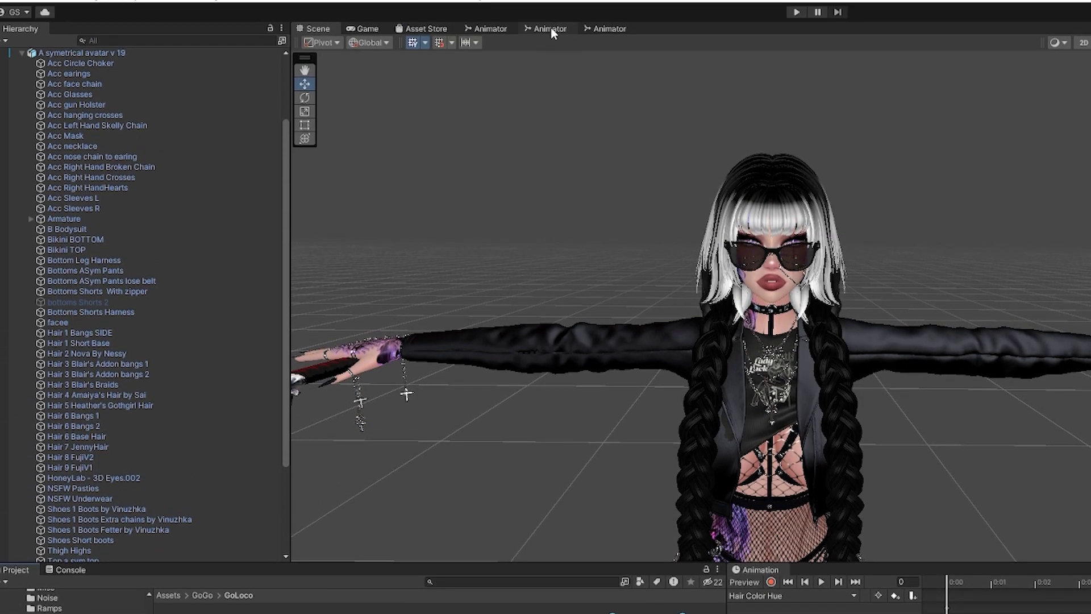
# - Open the FX controller assigned to A symetrical avatar v 19 and inspect the Fist state in its Left Hand layer
pyautogui.scroll(2, 193, 105)
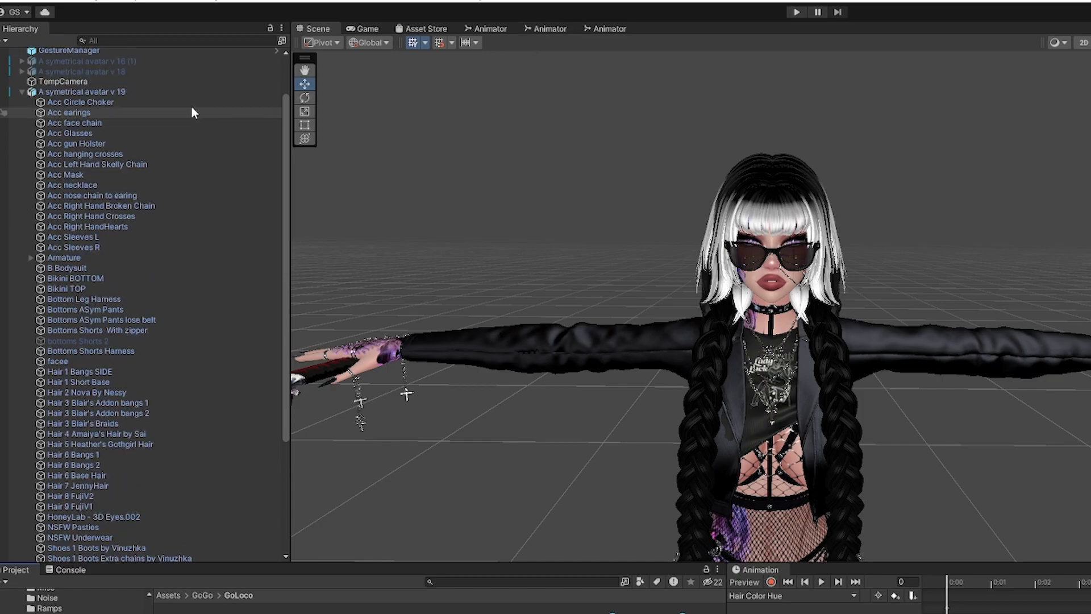
pyautogui.click(154, 93)
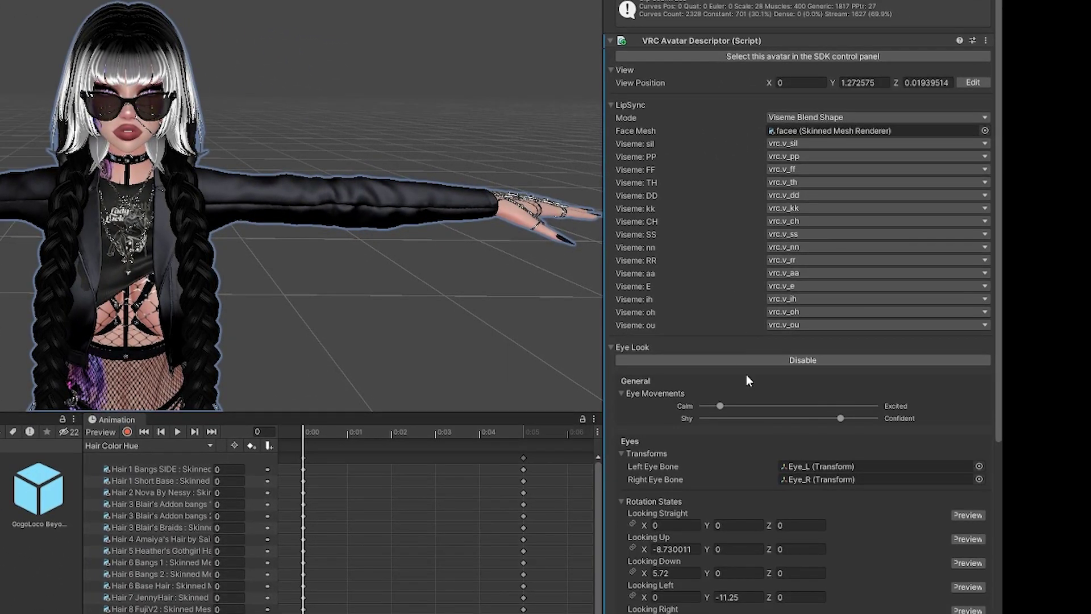
pyautogui.scroll(-10, 746, 443)
pyautogui.scroll(-2, 746, 519)
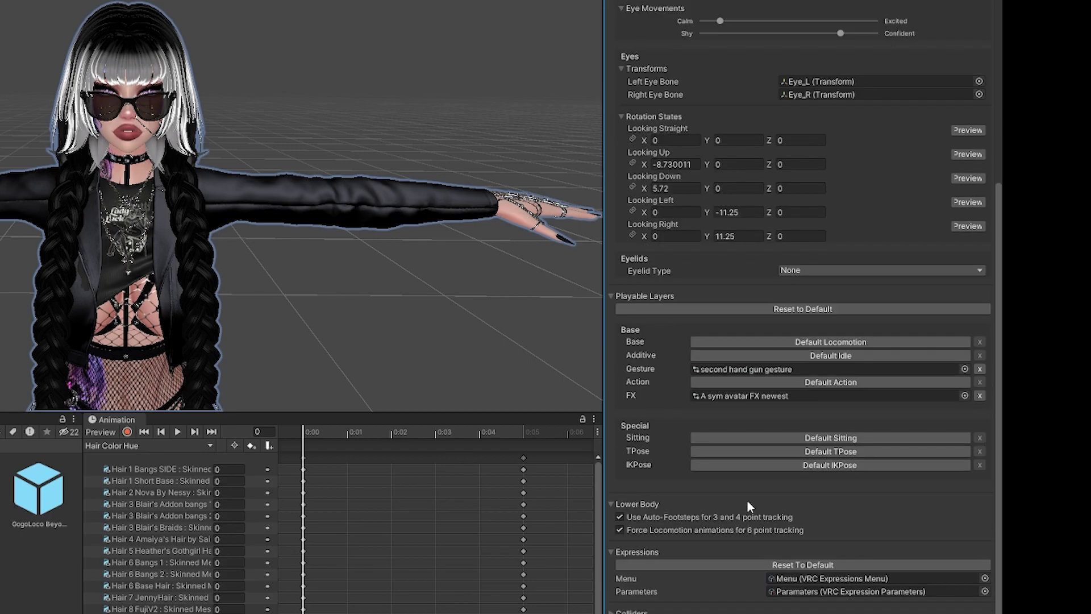
pyautogui.doubleClick(755, 395)
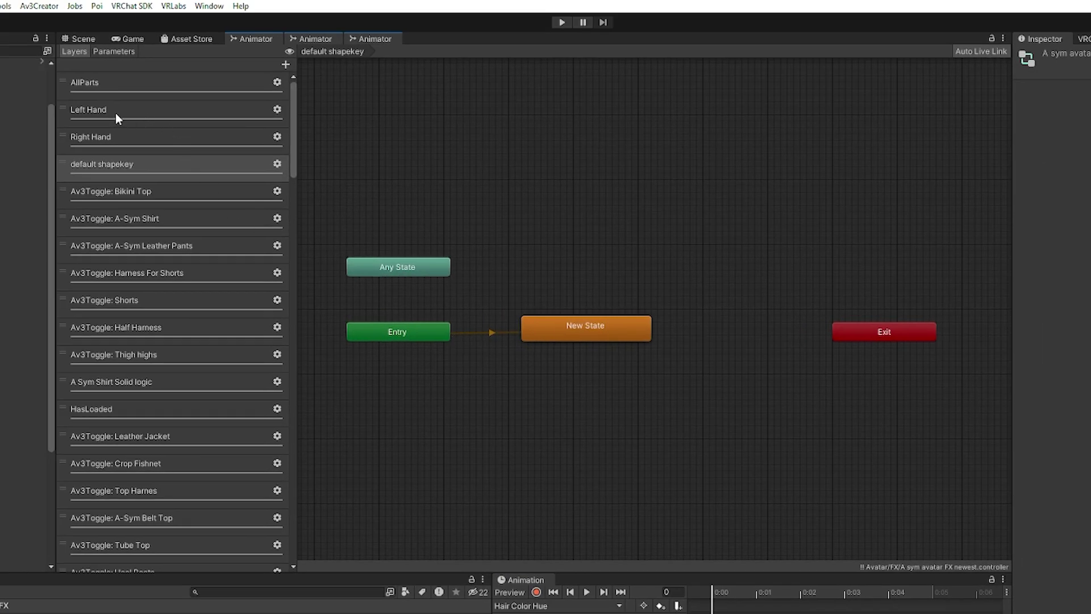
pyautogui.click(117, 111)
pyautogui.click(528, 372)
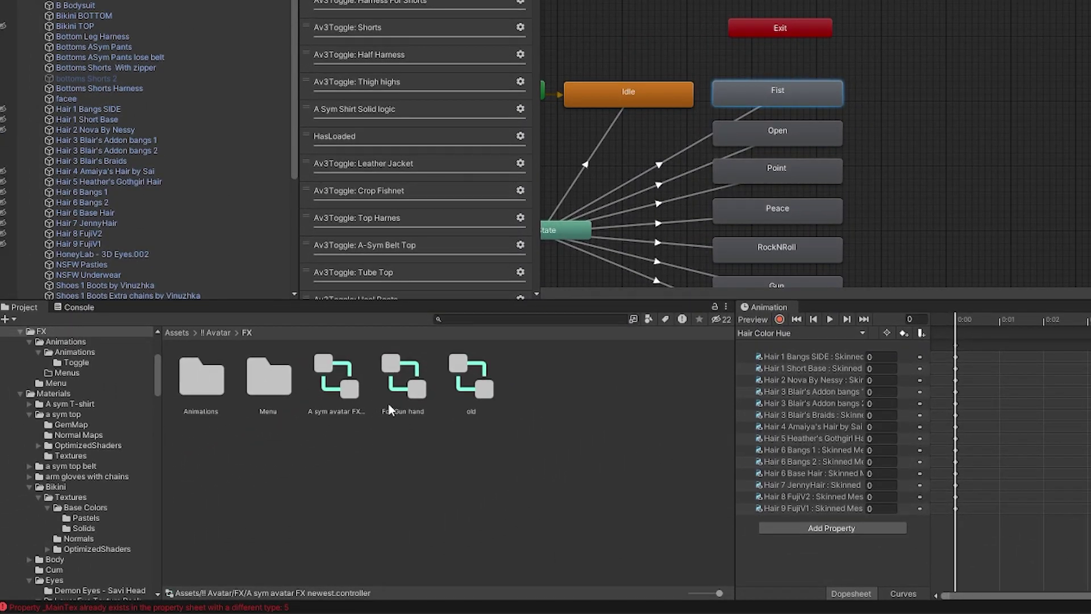
# - Open the ControllersWD folder under Assets/GoGo/GoLoco
pyautogui.click(177, 333)
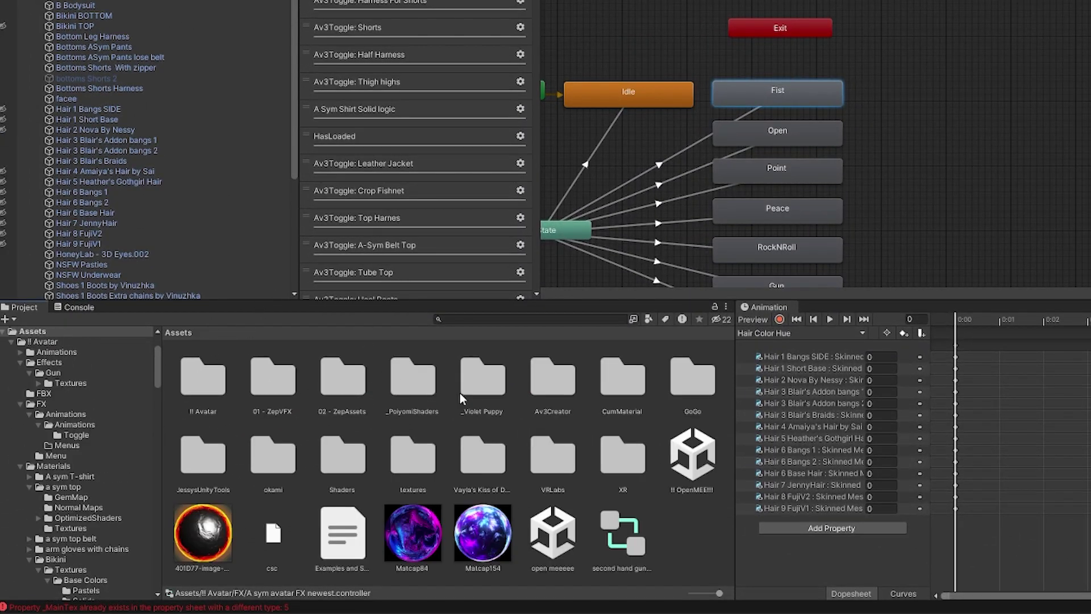
pyautogui.doubleClick(695, 386)
pyautogui.doubleClick(271, 391)
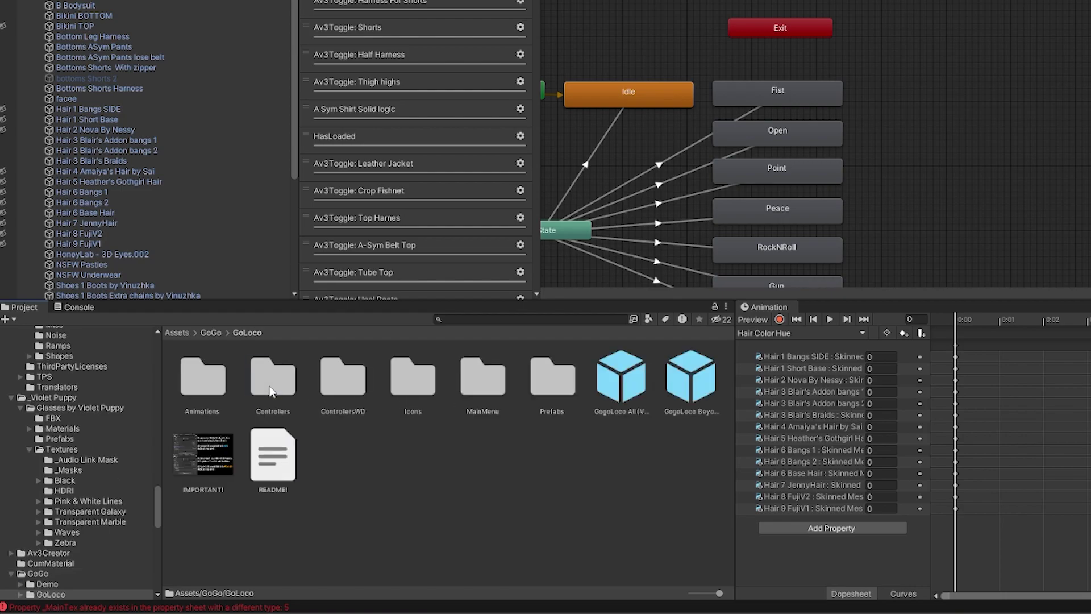
pyautogui.doubleClick(340, 388)
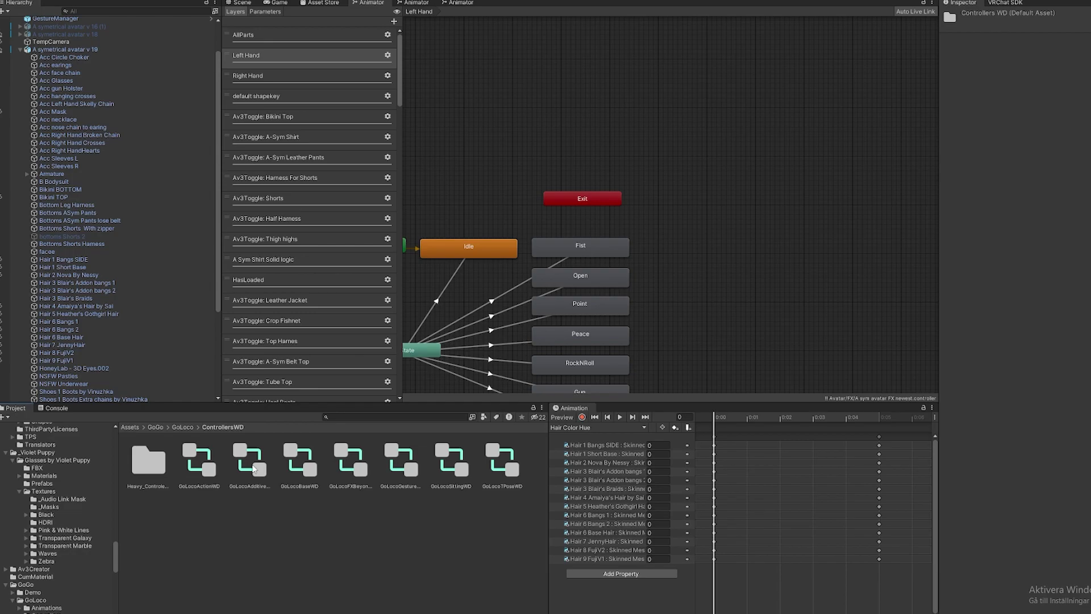
# - Switch the Base, Additive and Action playable layers of A symetrical avatar v 19 from their defaults to empty controller slots
pyautogui.click(65, 49)
pyautogui.scroll(-5, 1017, 375)
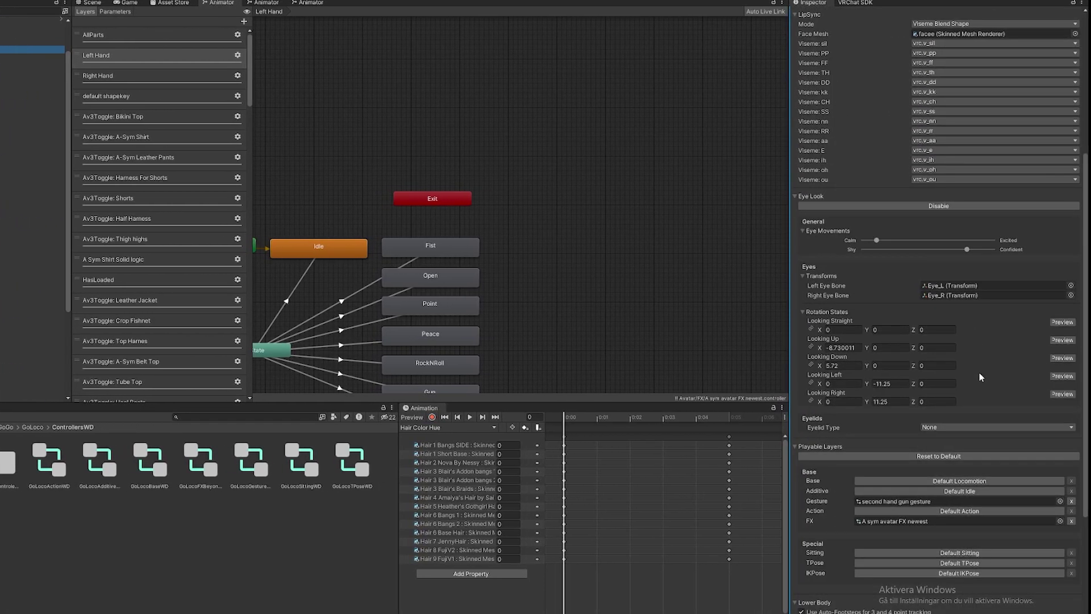
pyautogui.scroll(-5, 979, 376)
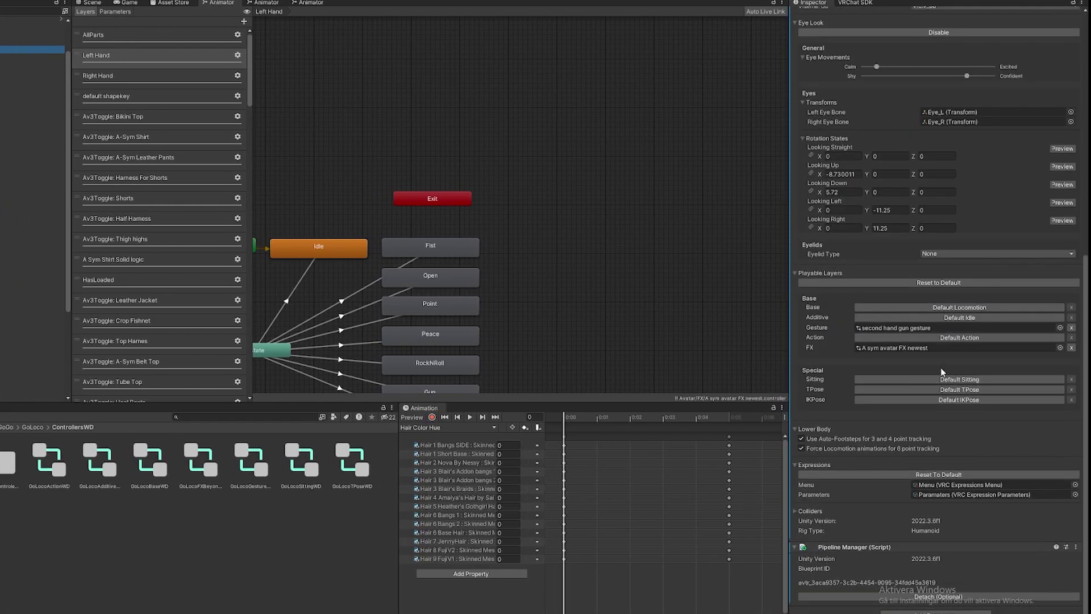
pyautogui.click(891, 318)
pyautogui.click(929, 312)
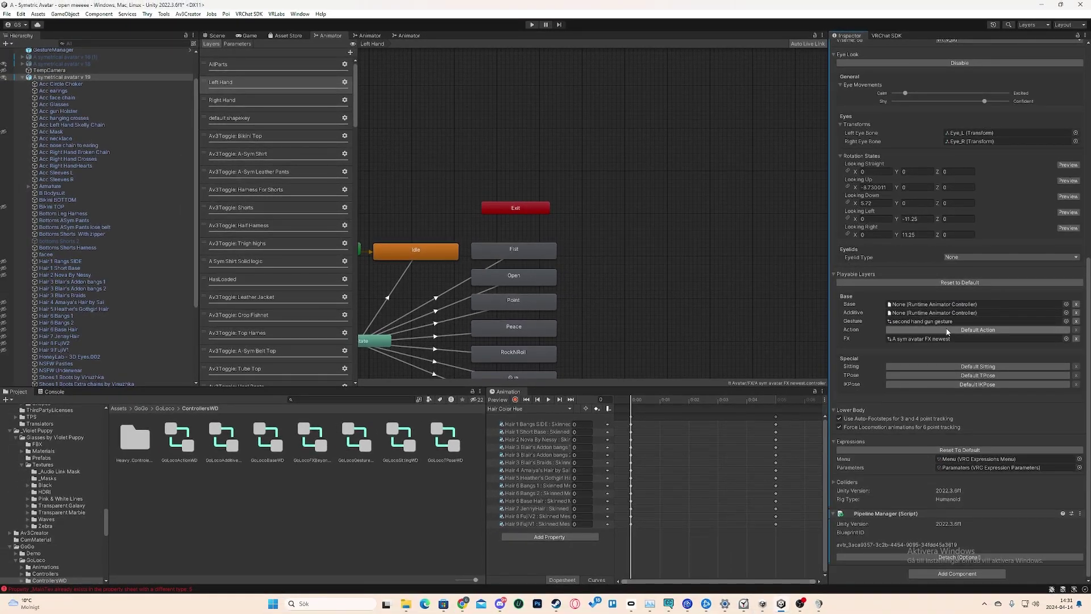
pyautogui.click(870, 338)
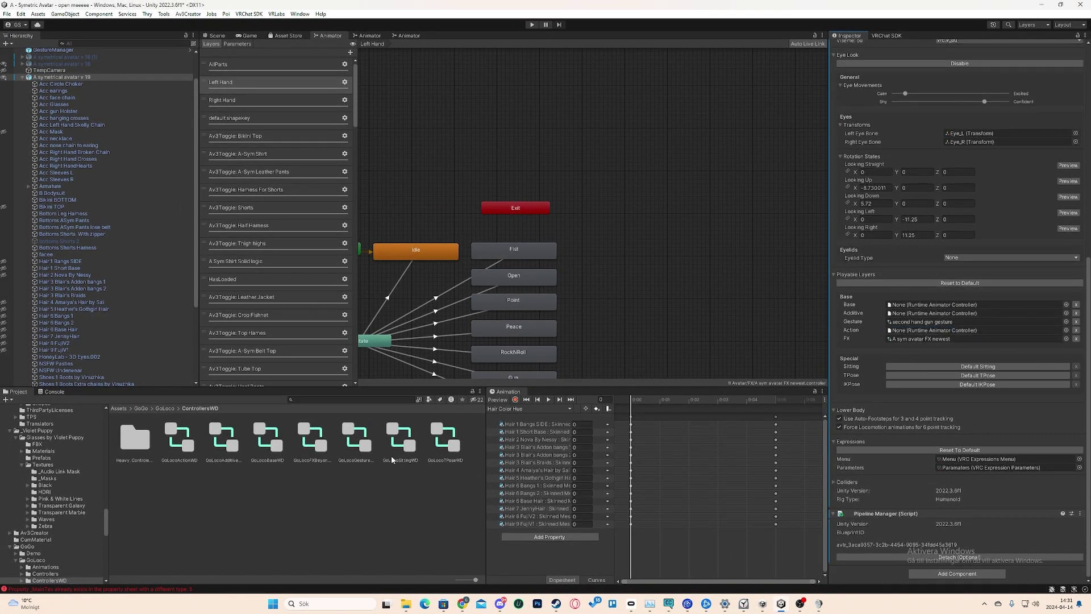
# - Assign GoLocoActionWD, GoLocoAdditiveWD, GoLocoBaseWD and GoLocoSittingWD to the avatar's Action, Additive, Base and Sitting playable layers
pyautogui.moveTo(181, 452); pyautogui.dragTo(912, 334)
pyautogui.moveTo(224, 451); pyautogui.dragTo(916, 312)
pyautogui.moveTo(263, 455); pyautogui.dragTo(912, 305)
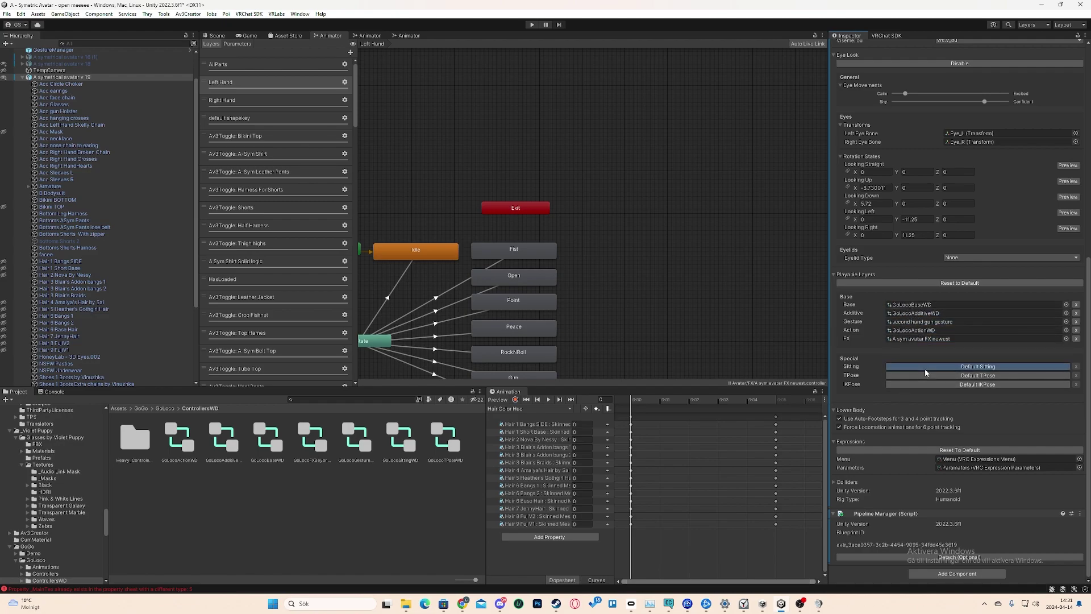
pyautogui.click(909, 366)
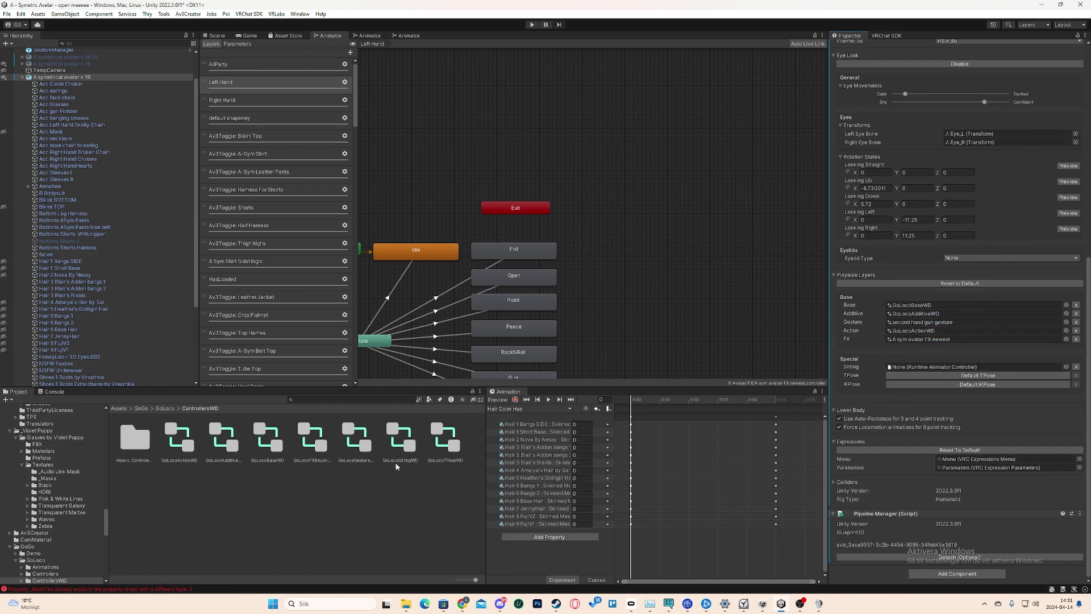
pyautogui.moveTo(402, 451); pyautogui.dragTo(932, 368)
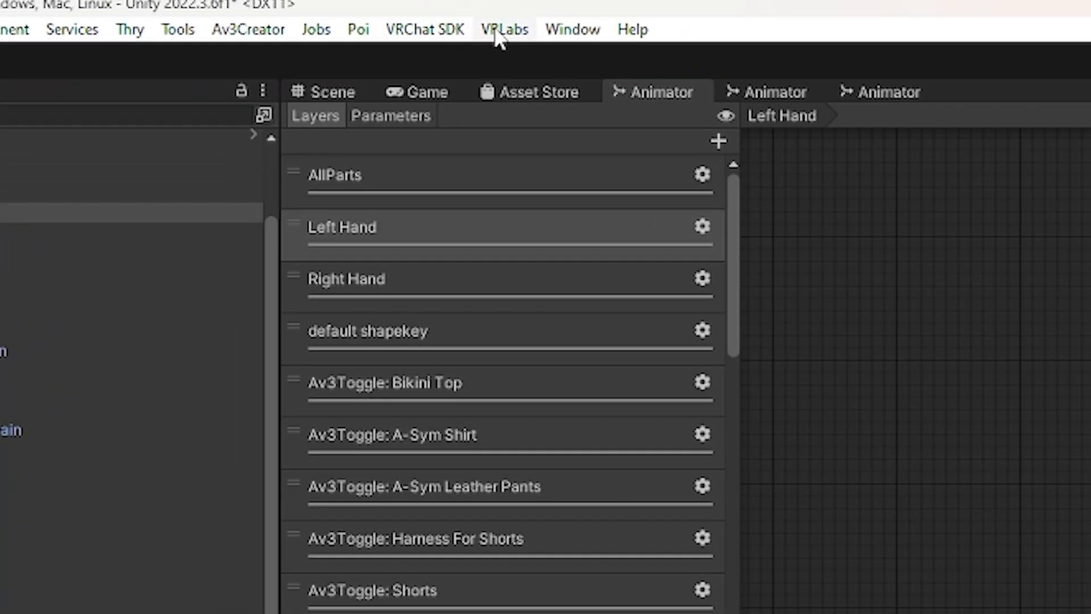
# - Open the VRLabs AV3 Manager and choose A symetrical avatar v 19 as its avatar
pyautogui.click(501, 30)
pyautogui.click(559, 58)
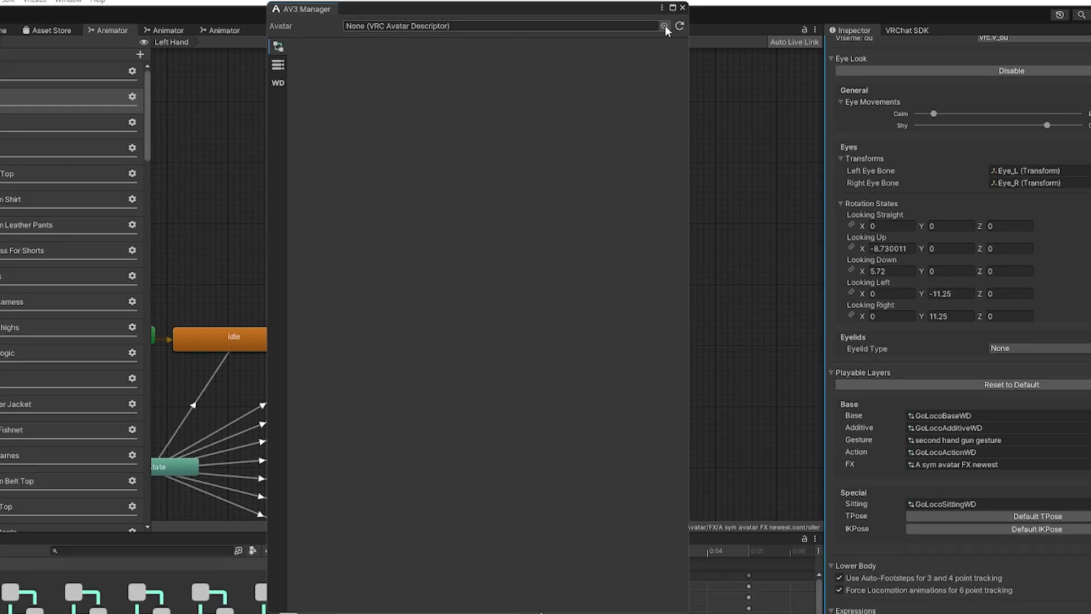
pyautogui.click(664, 26)
pyautogui.doubleClick(748, 106)
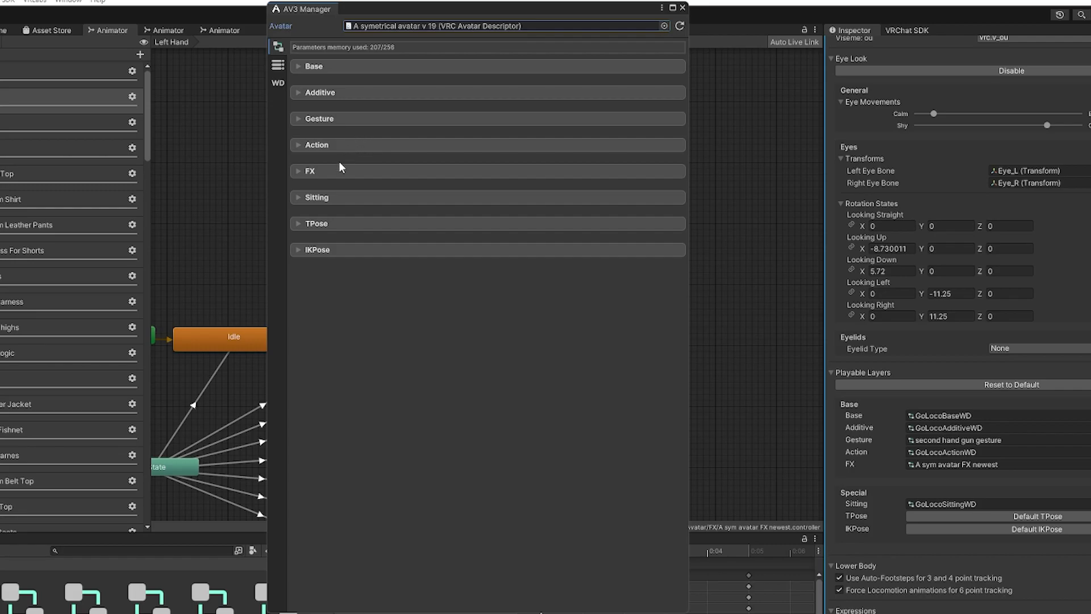
# - Copy GoAllParameters into the avatar's expression parameters with the AV3 Manager, and close the manager
pyautogui.click(278, 66)
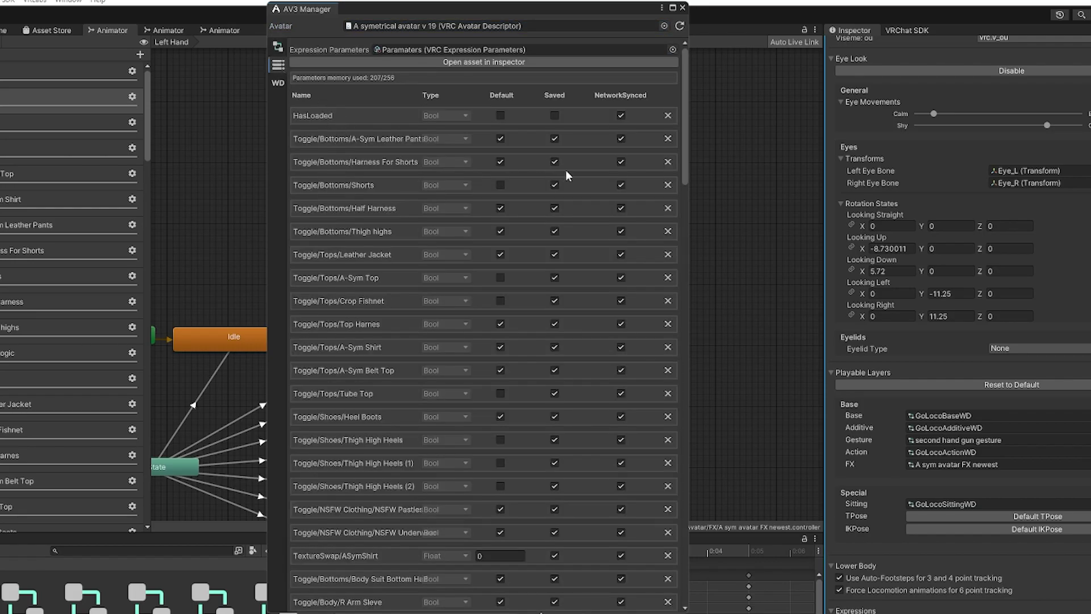
pyautogui.scroll(-20, 459, 181)
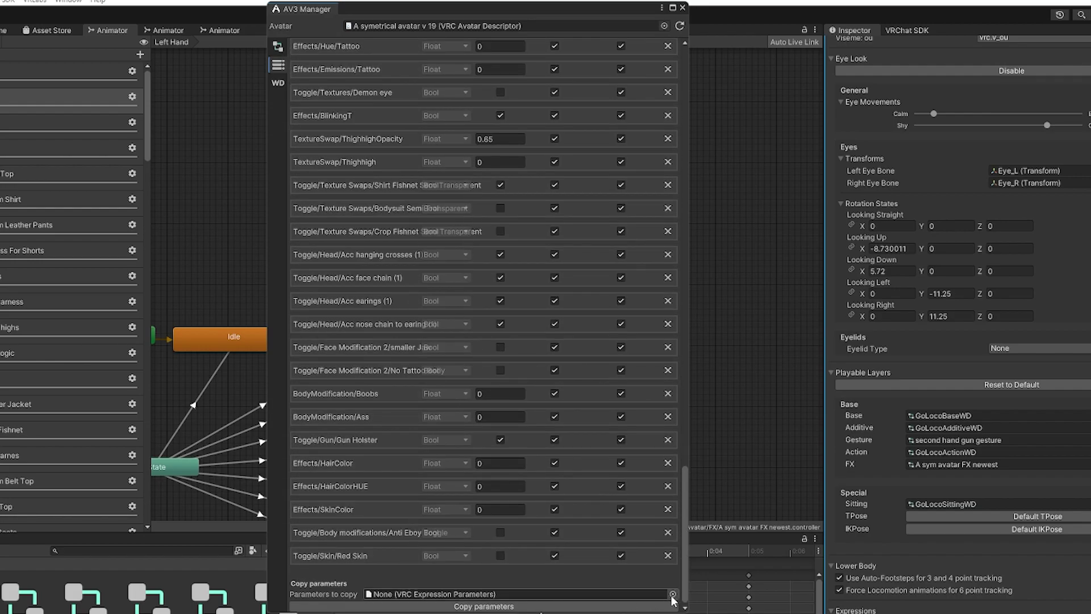
pyautogui.click(672, 595)
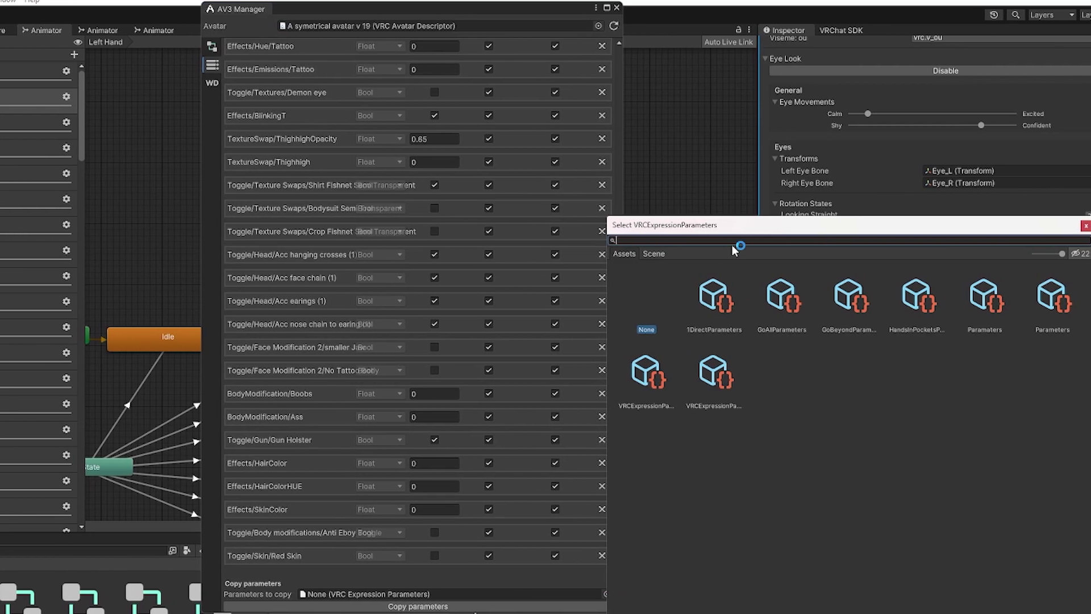
pyautogui.write('go')
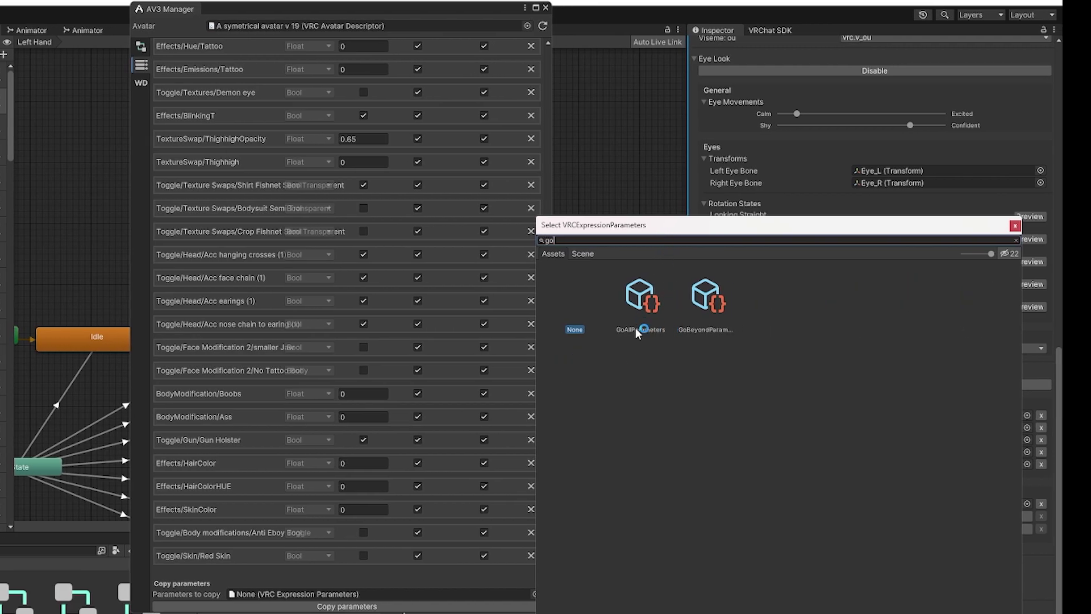
pyautogui.doubleClick(646, 303)
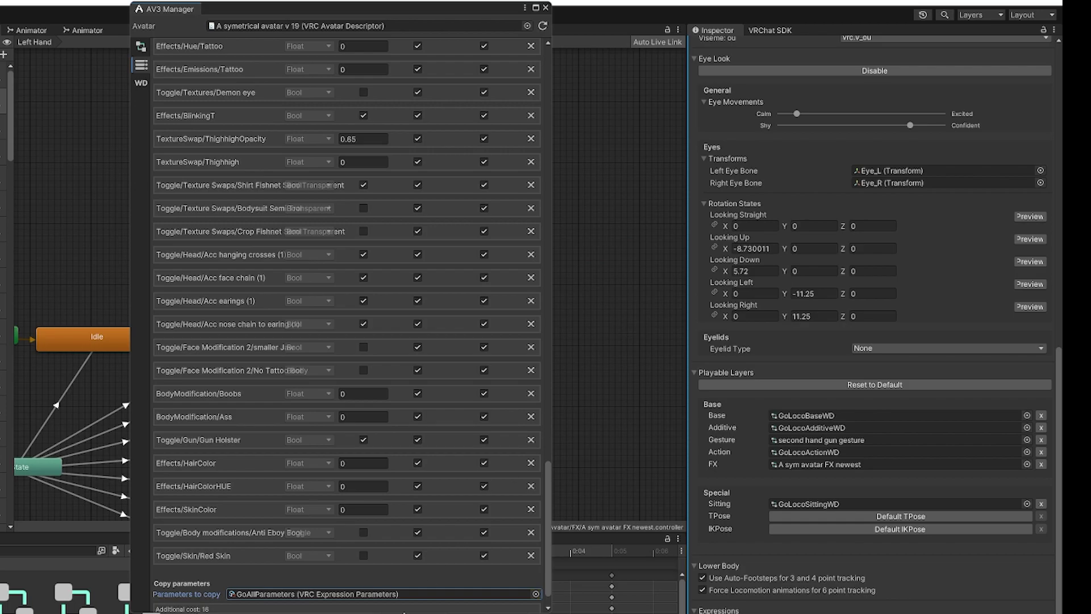
pyautogui.scroll(-2, 339, 593)
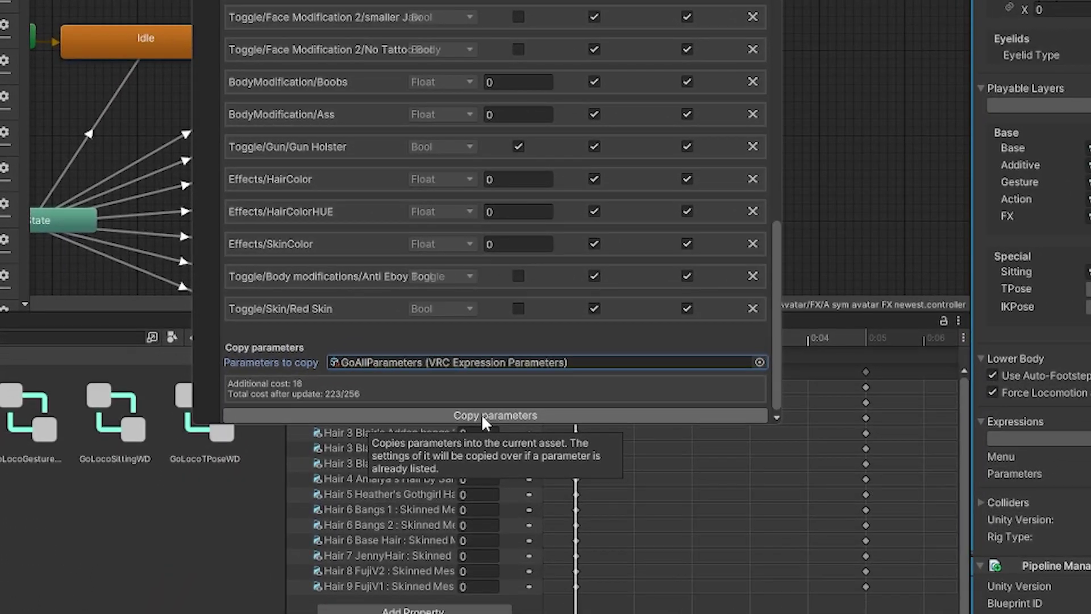
pyautogui.click(338, 606)
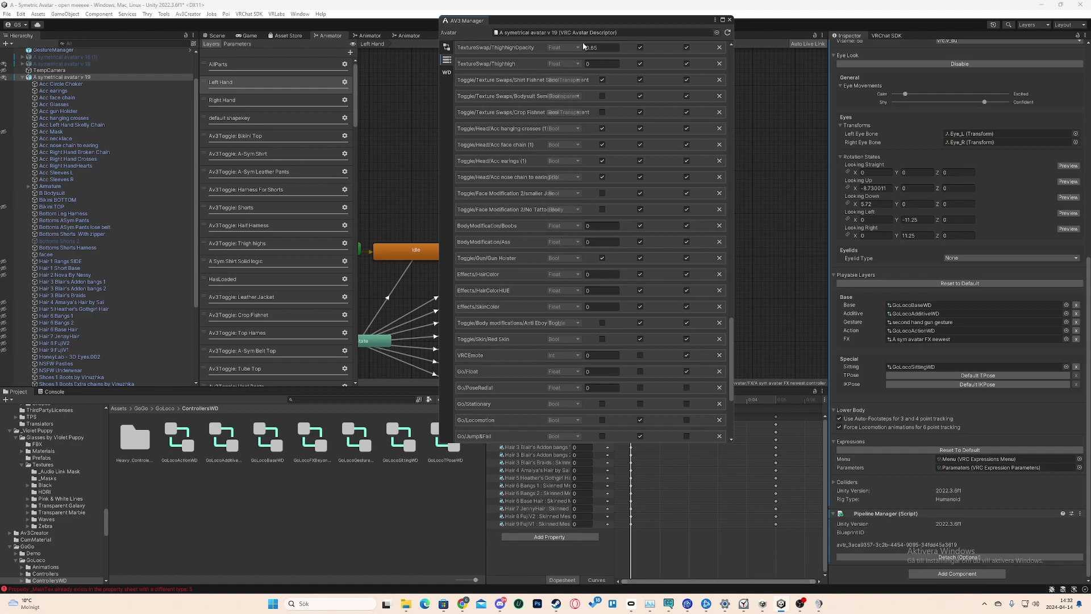
pyautogui.click(730, 21)
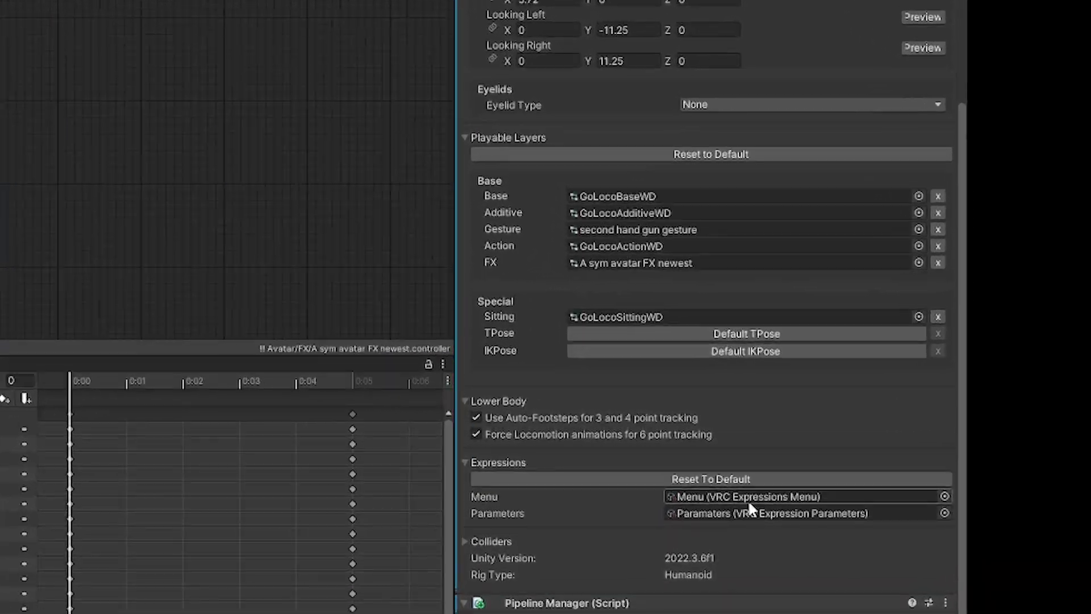
# - Open the avatar's expressions menu asset and add a control named Gogo Gussymode with type Sub Menu
pyautogui.doubleClick(969, 460)
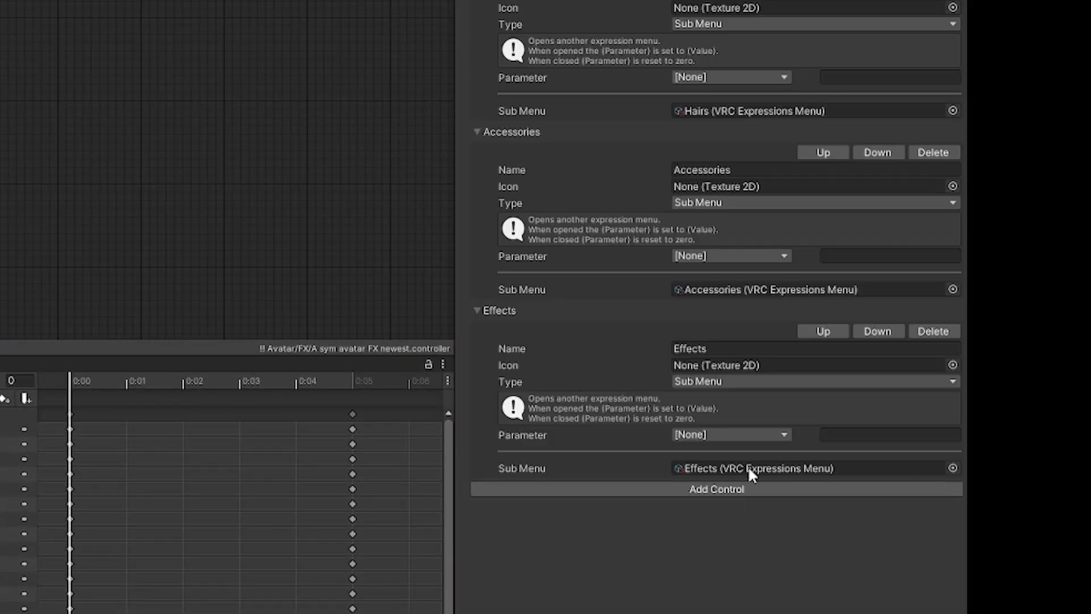
pyautogui.click(620, 489)
pyautogui.click(746, 383)
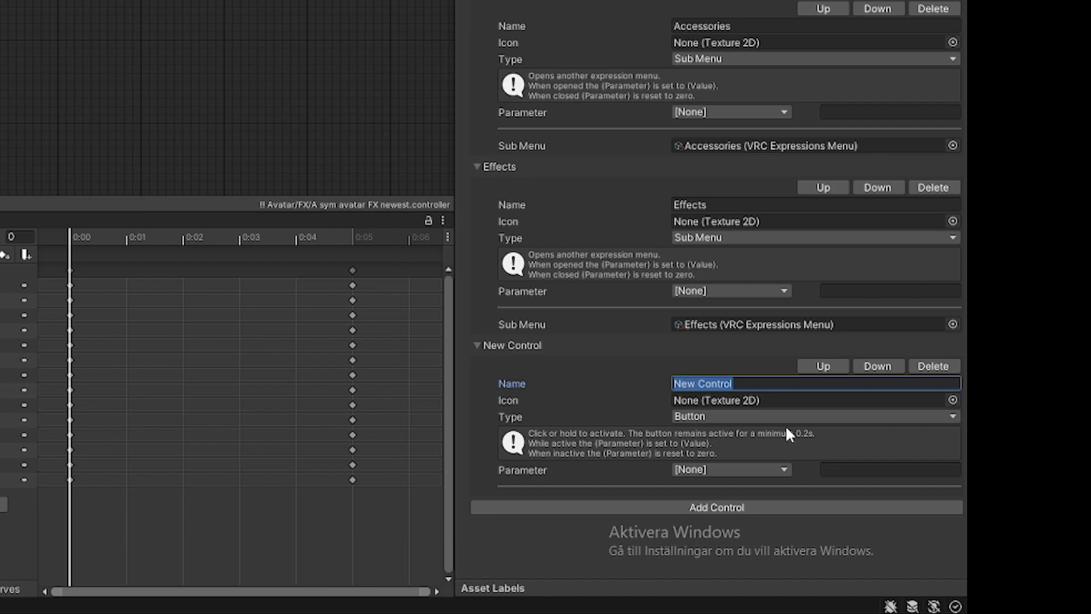
pyautogui.write('Gogo Gussymode')
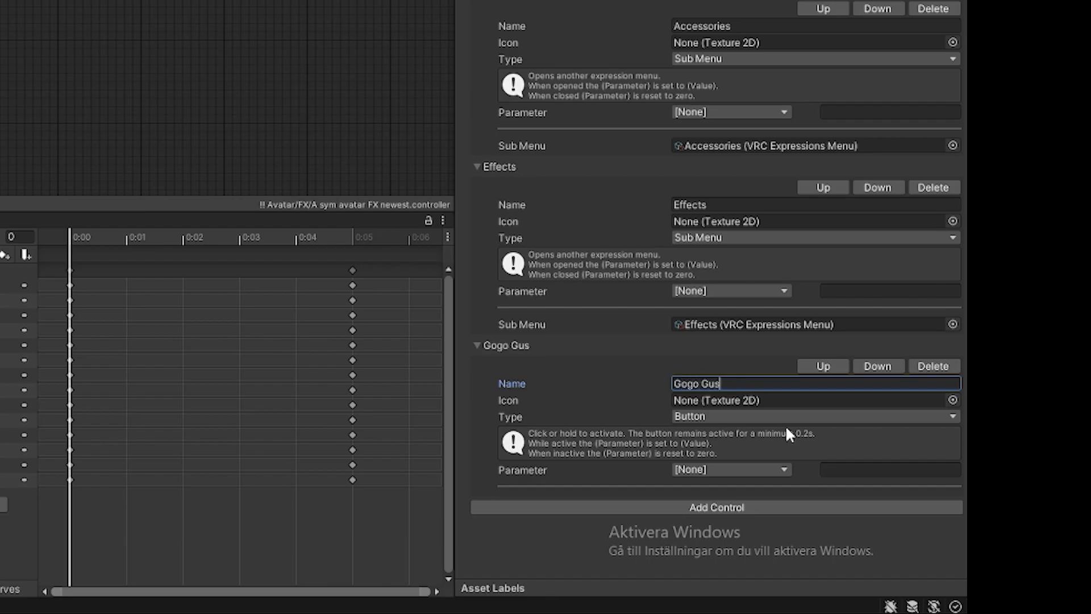
pyautogui.click(786, 417)
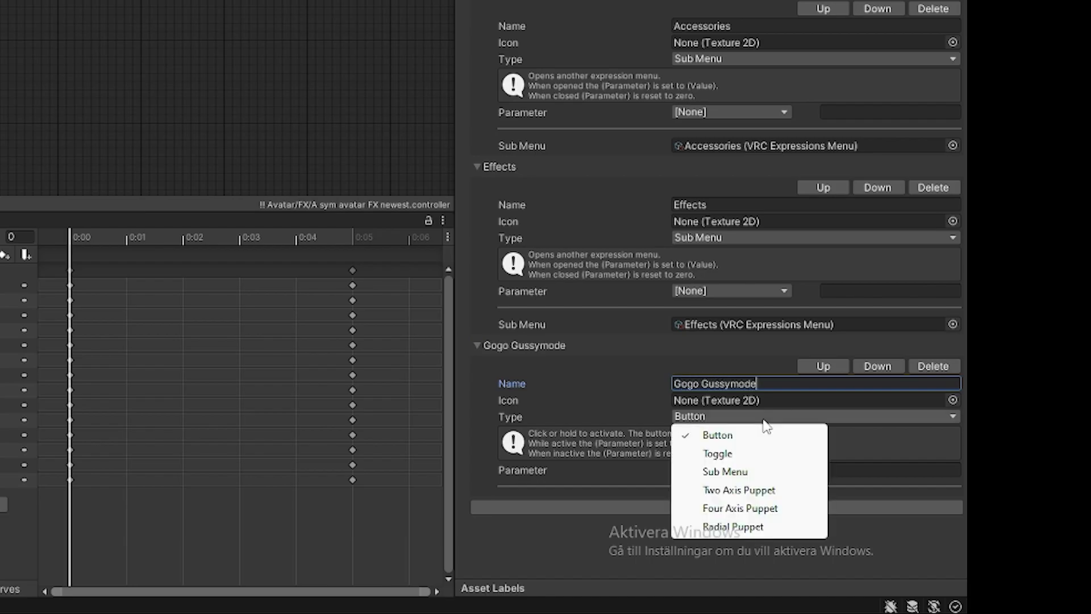
pyautogui.click(739, 471)
# - Assign GoAllMainMenu as the sub menu of the Gogo Gussymode control
pyautogui.click(952, 502)
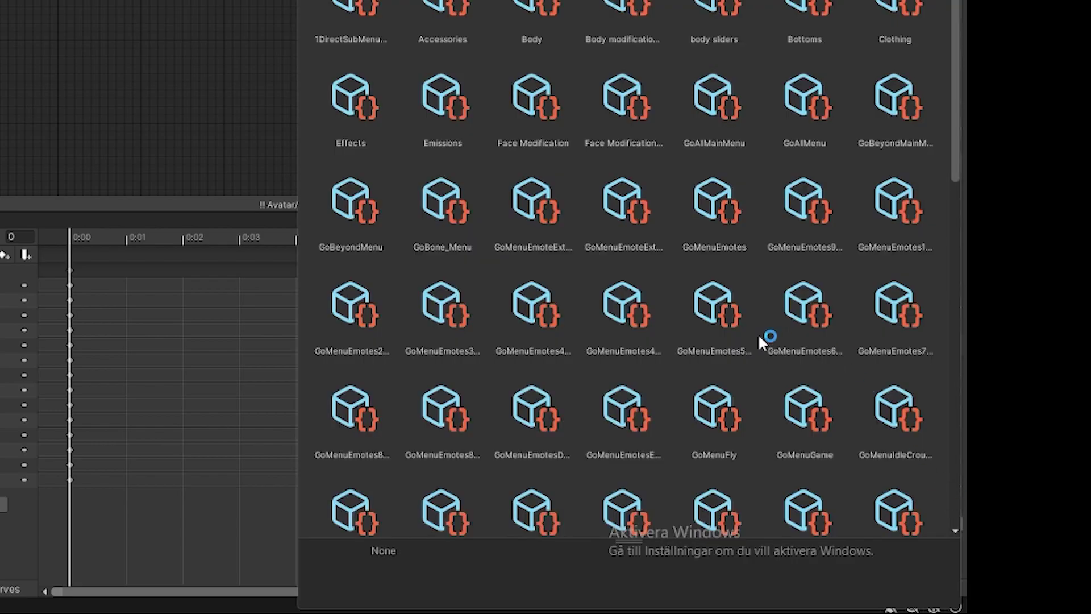
pyautogui.write('gog')
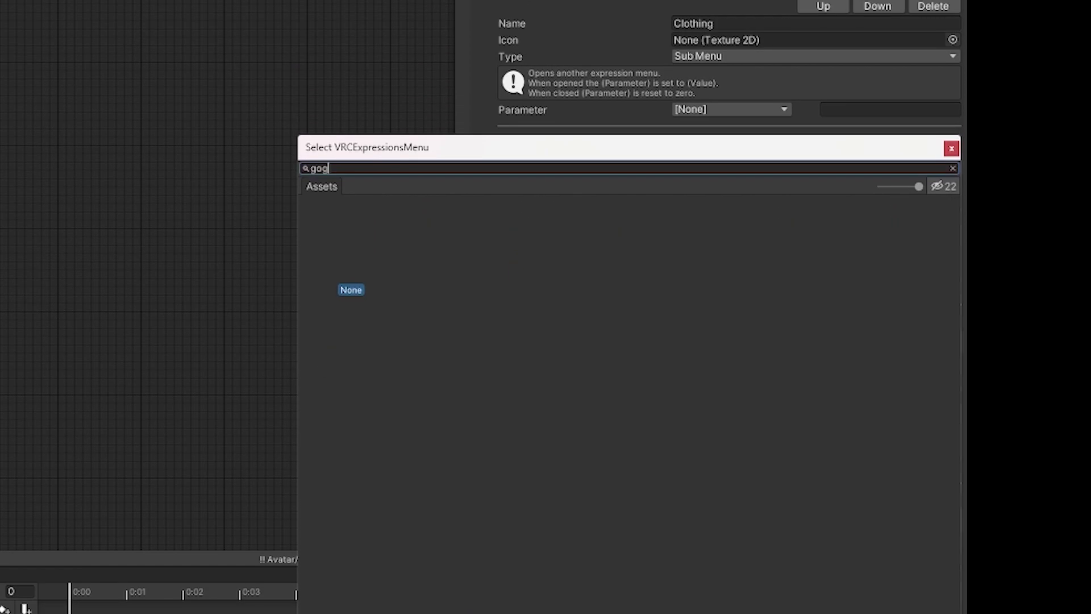
pyautogui.write('g')
pyautogui.press('BackSpace')
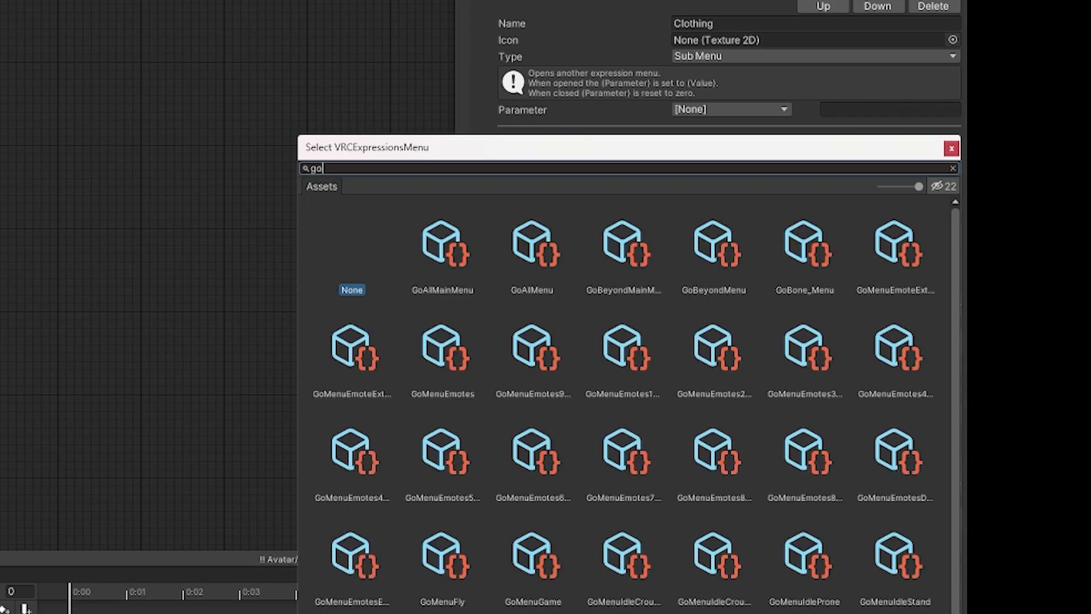
pyautogui.write('all')
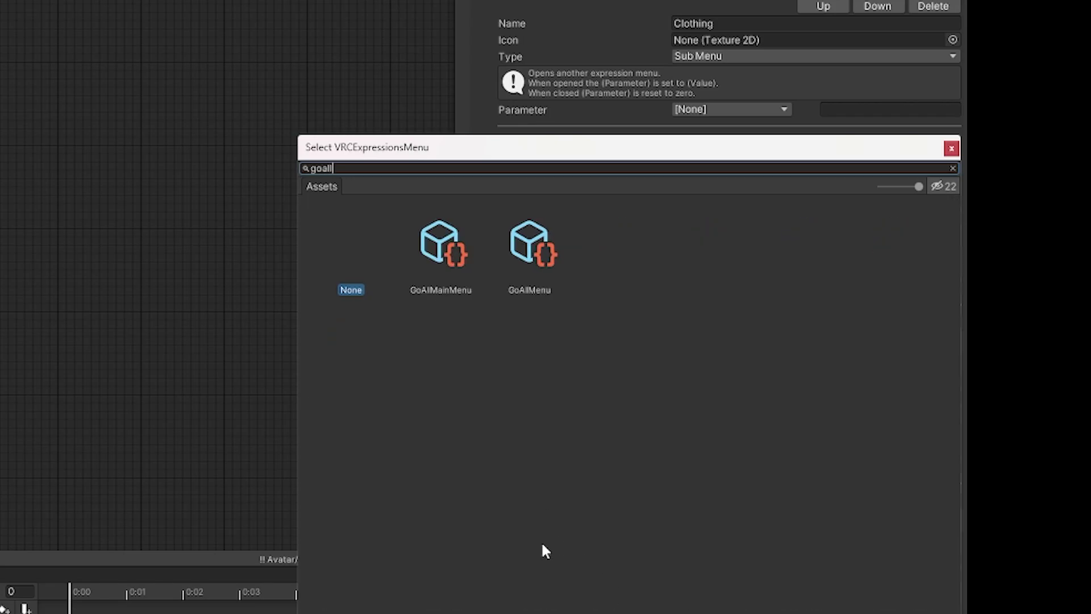
pyautogui.doubleClick(448, 251)
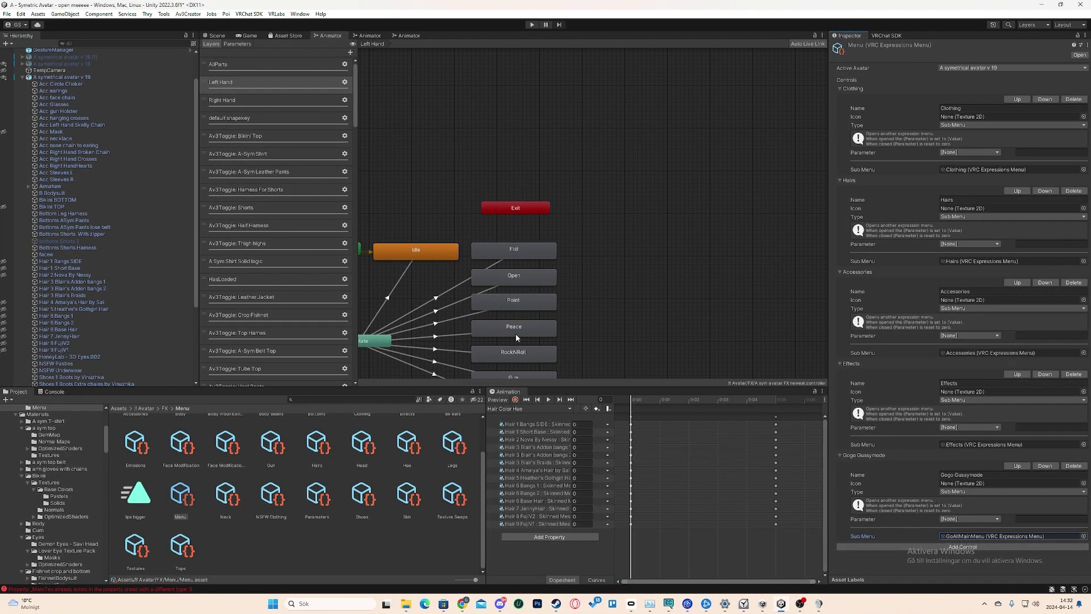
# - Run Play mode with GestureManager selected, switch to the Scene view and unhide all parts of A symetrical avatar v 19
pyautogui.click(77, 51)
pyautogui.click(531, 24)
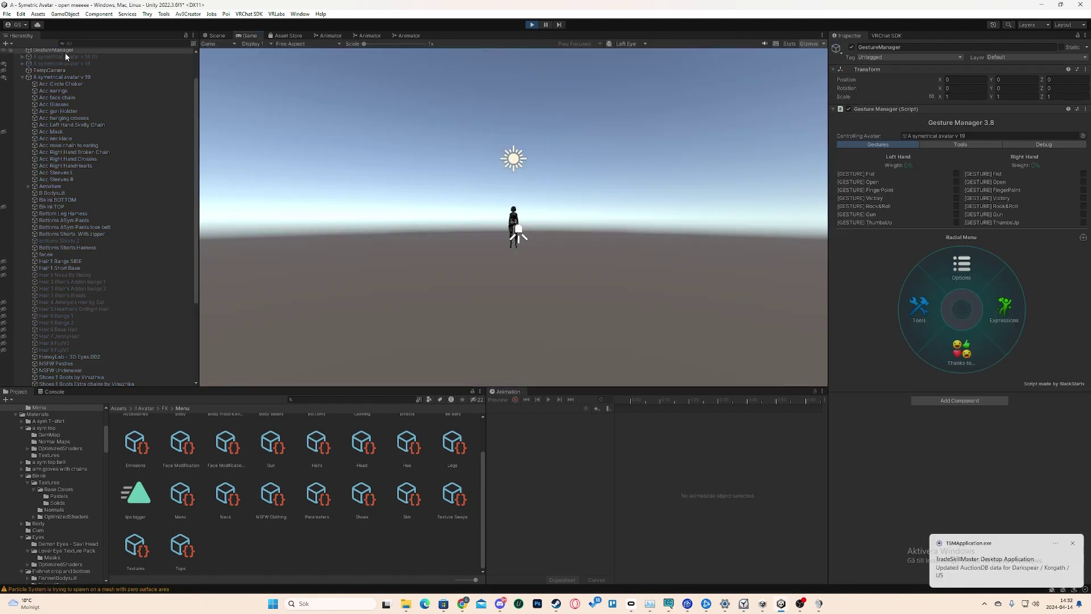
pyautogui.click(217, 35)
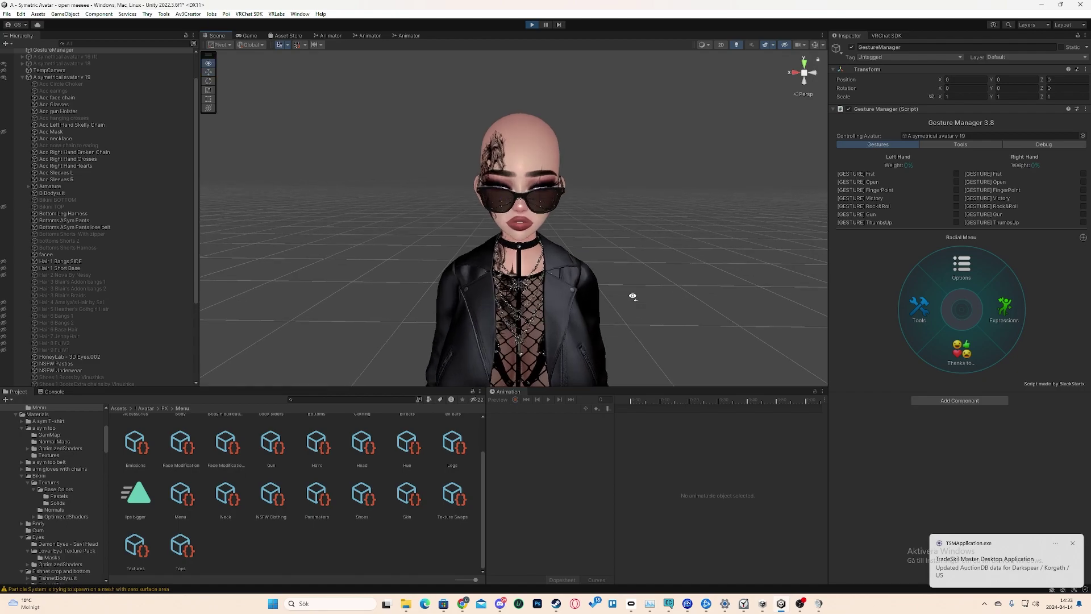
pyautogui.click(4, 78)
pyautogui.click(4, 77)
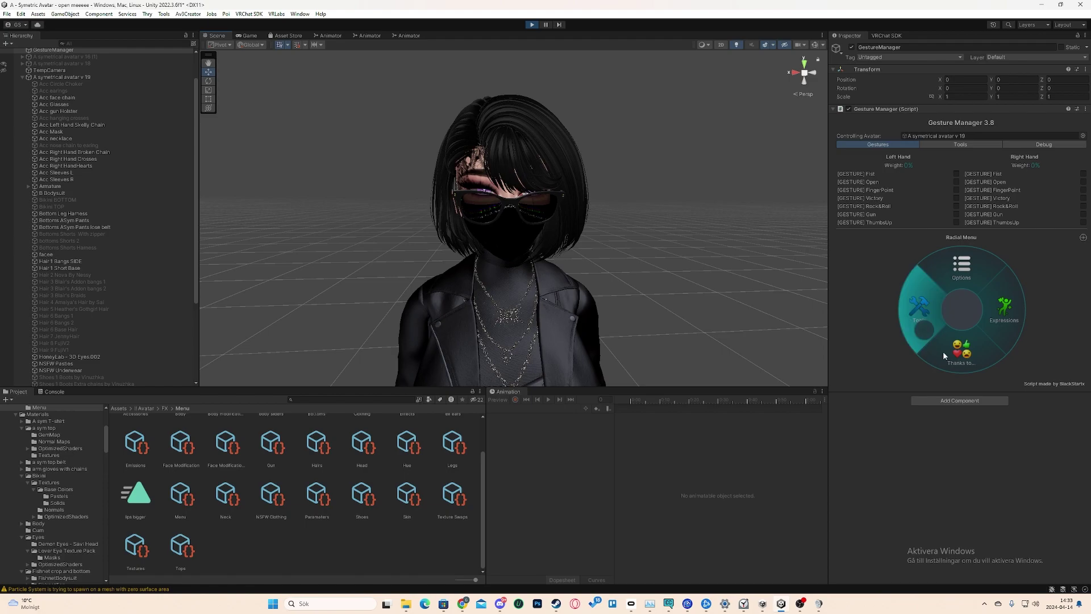
# - Test GoLoco crouching and sitting poses on the avatar through the radial menu's Expressions, adjusting the pose dial, and exit Play mode
pyautogui.click(1006, 312)
pyautogui.click(930, 290)
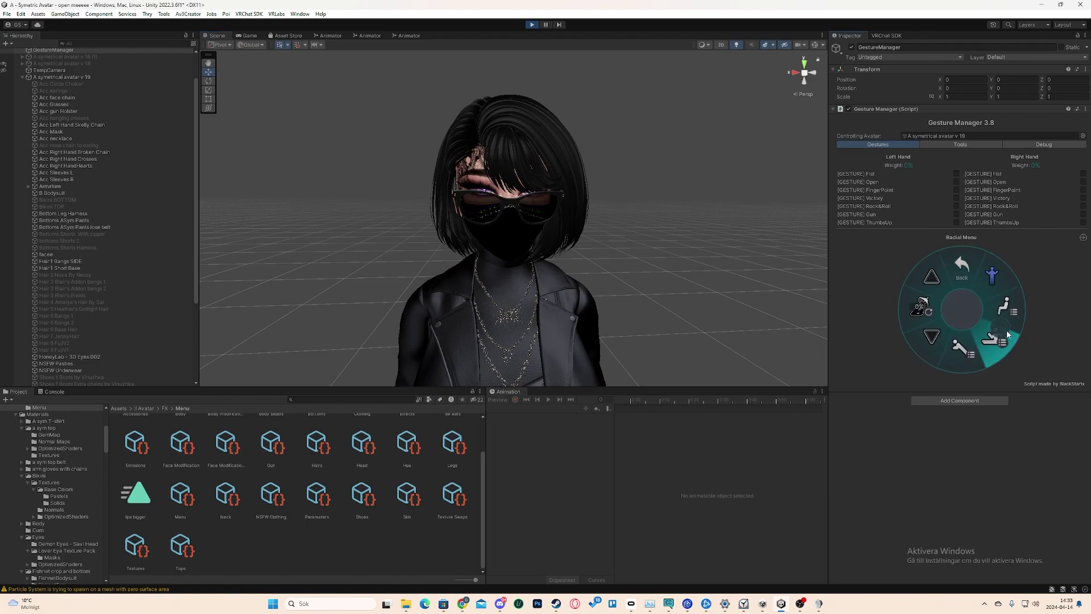
pyautogui.click(998, 339)
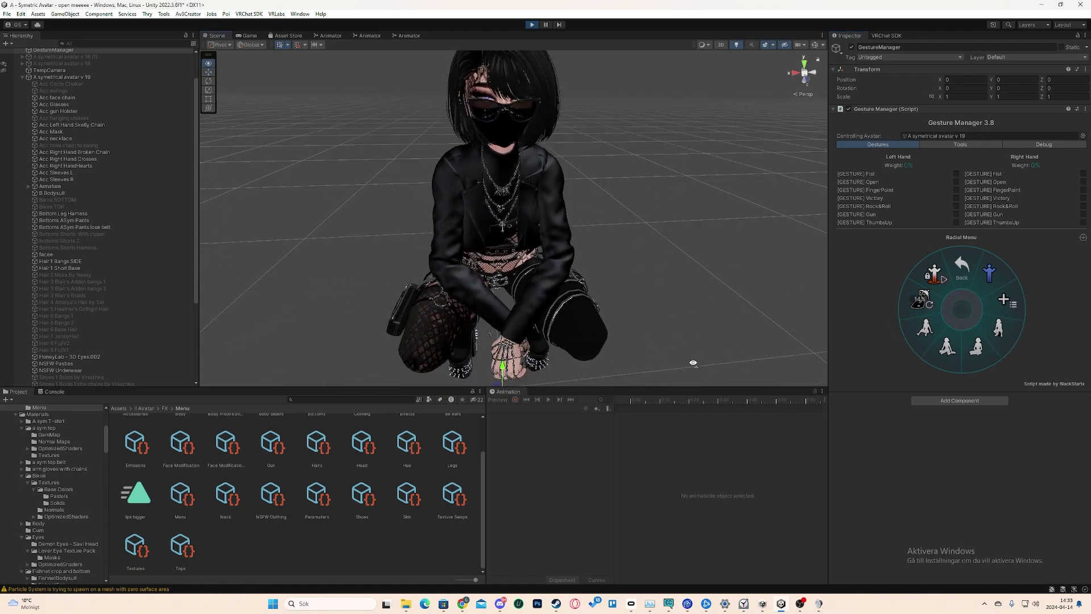
pyautogui.moveTo(920, 286)
pyautogui.mouseDown()
pyautogui.moveTo(943, 289)
pyautogui.moveTo(923, 281)
pyautogui.mouseUp()
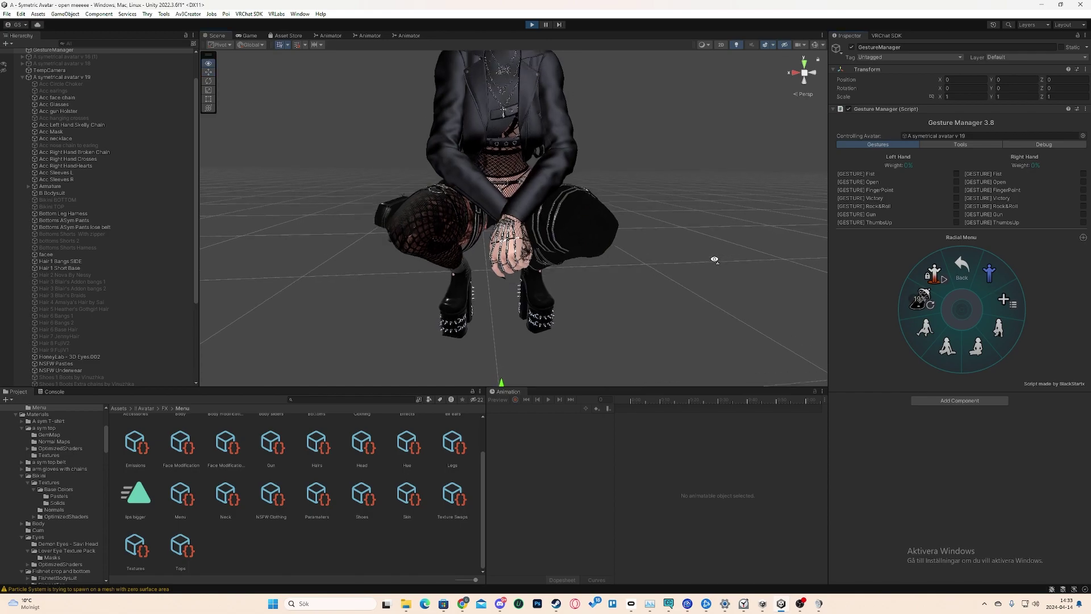
pyautogui.click(922, 346)
pyautogui.moveTo(568, 318)
pyautogui.keyDown('alt'); pyautogui.mouseDown()
pyautogui.moveTo(467, 318)
pyautogui.moveTo(587, 309)
pyautogui.mouseUp(); pyautogui.keyUp('alt')
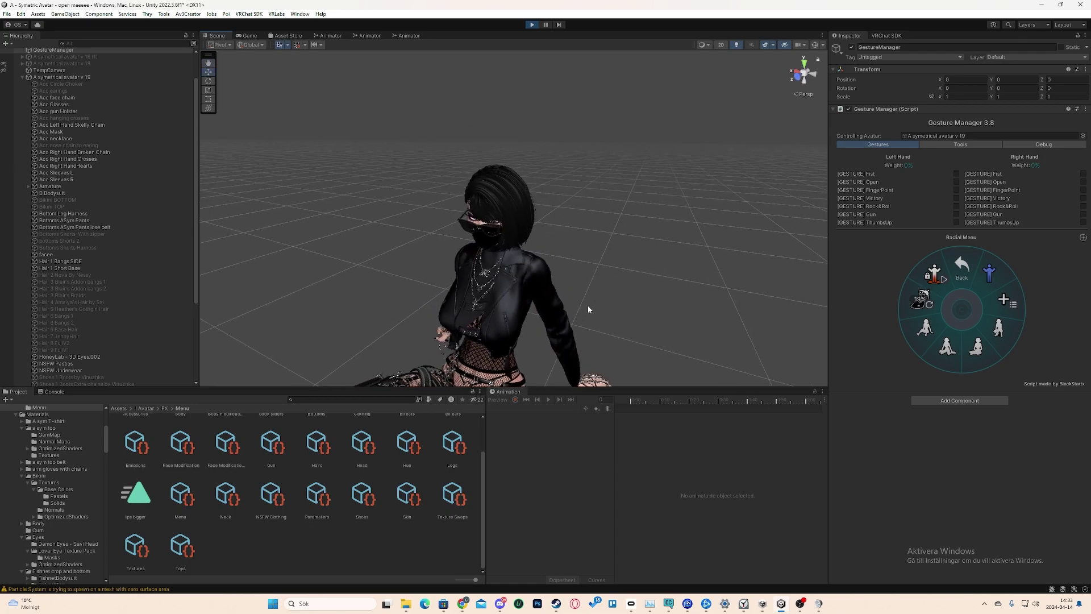
pyautogui.click(532, 25)
pyautogui.keyDown('alt'); pyautogui.moveTo(576, 260); pyautogui.dragTo(626, 250); pyautogui.keyUp('alt')
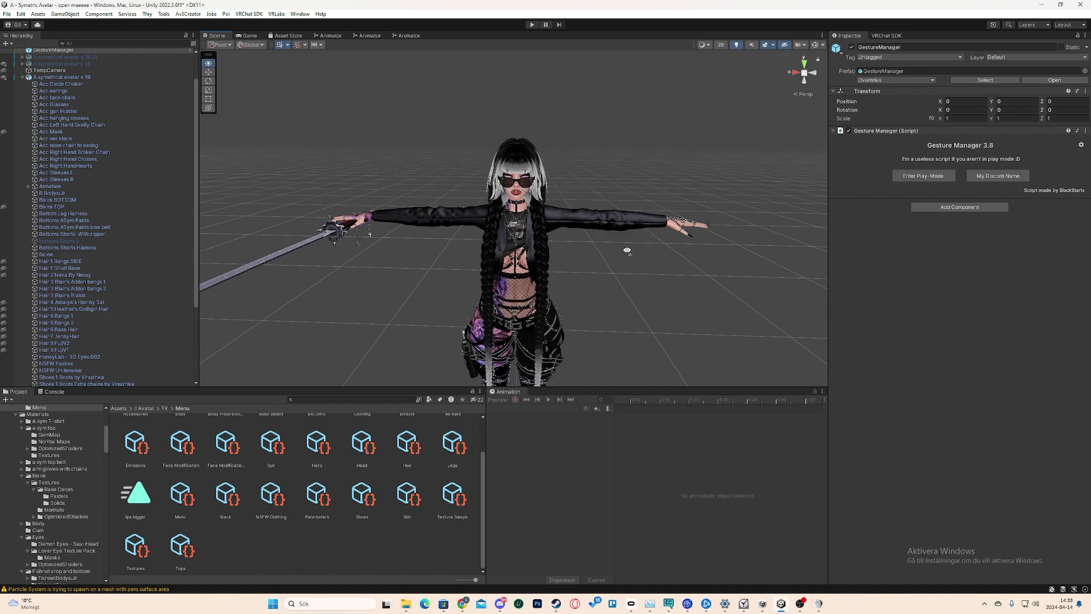
pyautogui.moveTo(627, 250); pyautogui.dragTo(494, 259, button='right')
pyautogui.press('s')
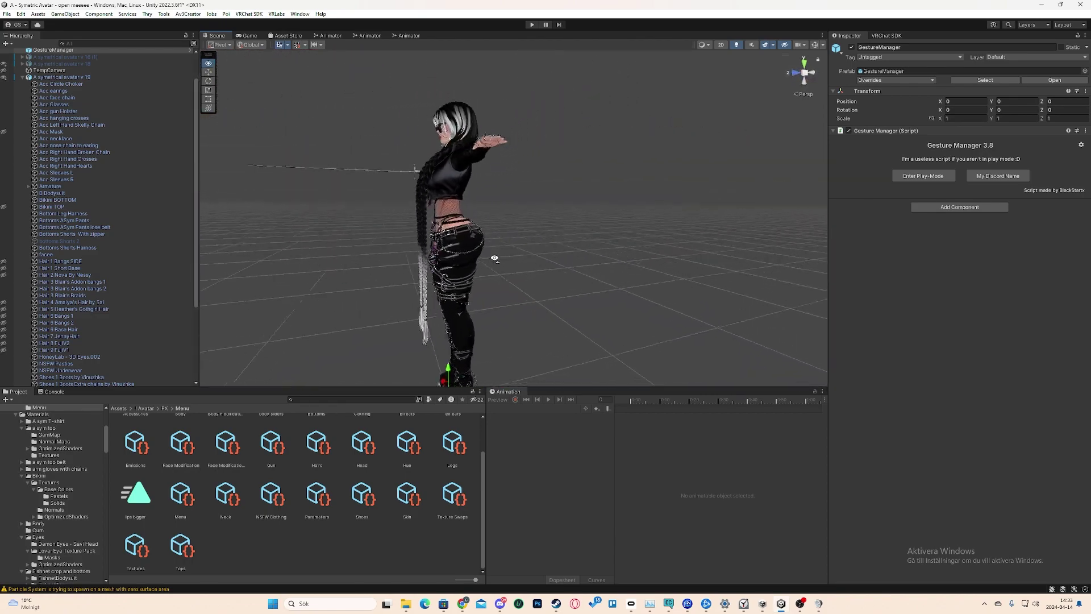